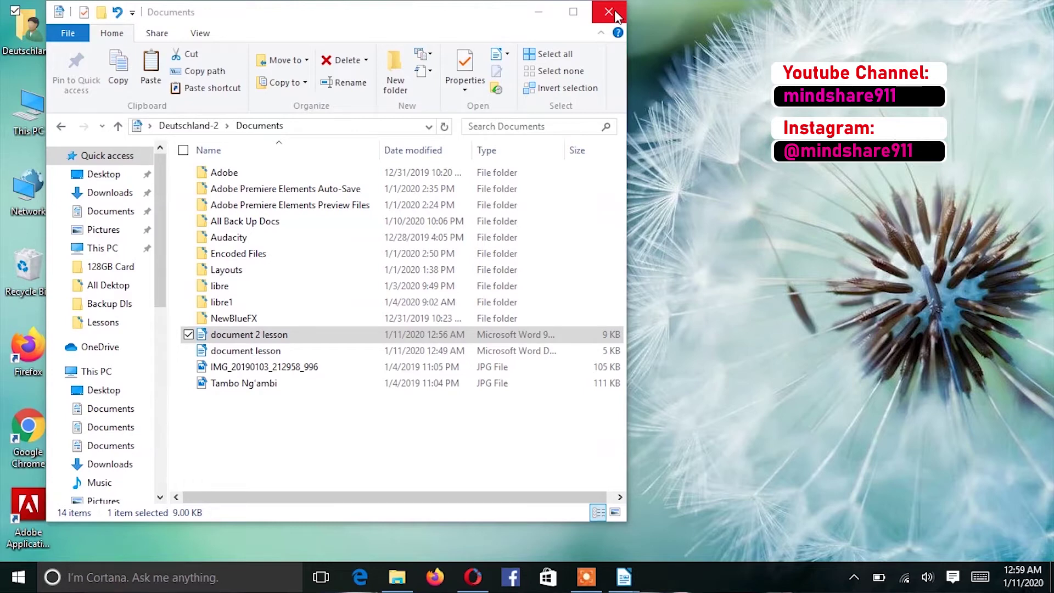
Step: Close the File Explorer window that shows the Documents folder
{"action": "left_click", "coordinate": [609, 12]}
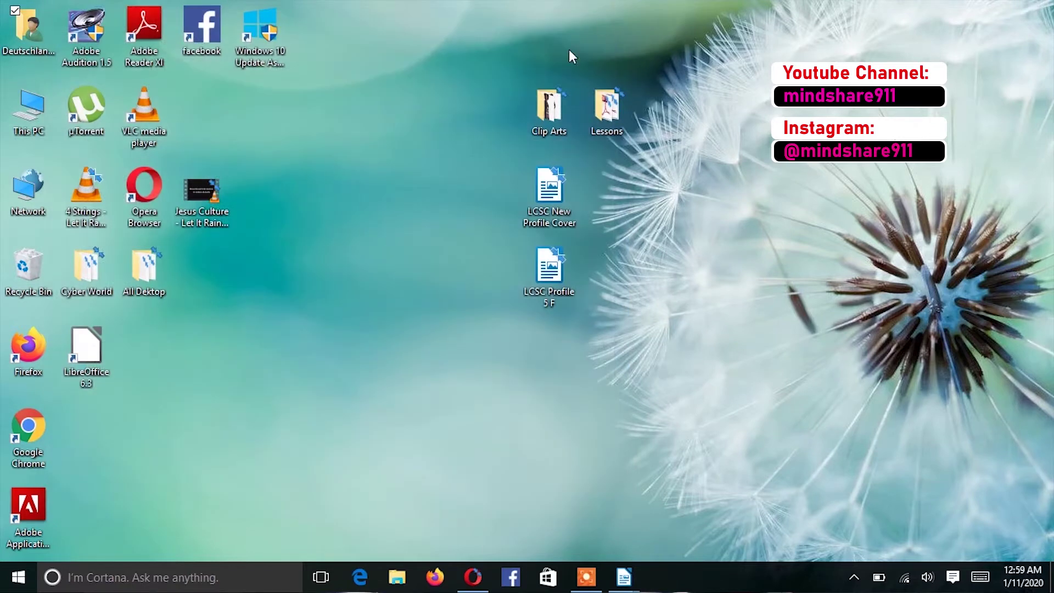
Step: Open LCSC Profile 5 F.doc from the desktop in LibreOffice Writer
{"action": "left_click", "coordinate": [486, 132]}
{"action": "left_click", "coordinate": [555, 200]}
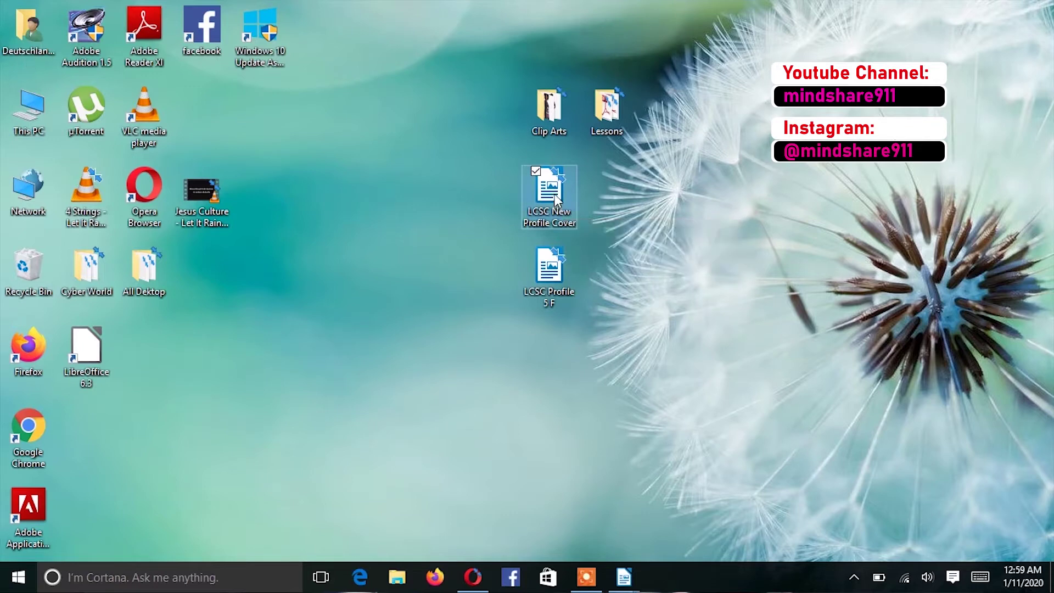
{"action": "left_click", "coordinate": [558, 269]}
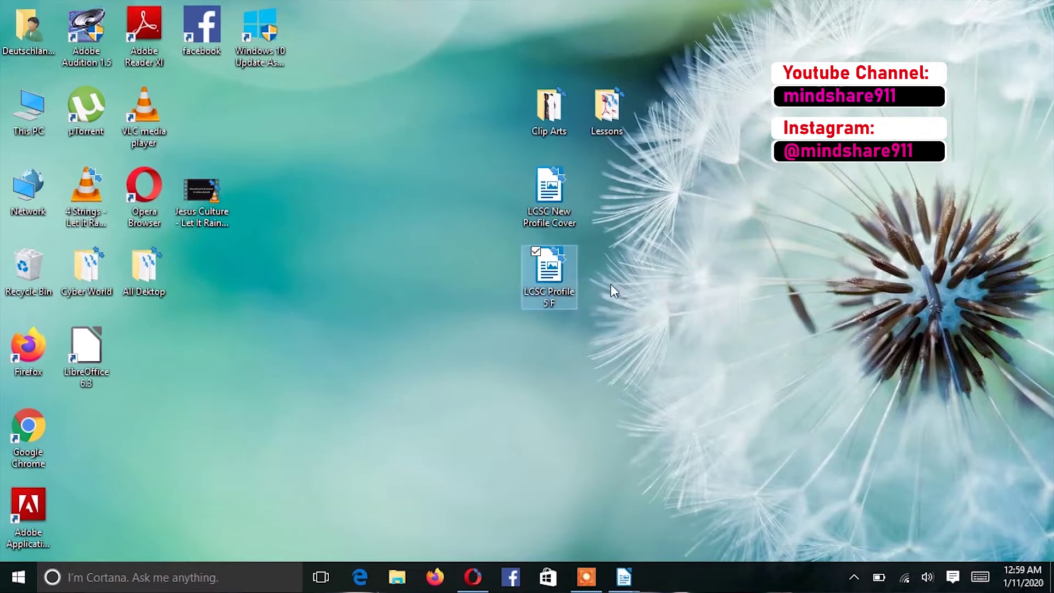
{"action": "double_click", "coordinate": [555, 269]}
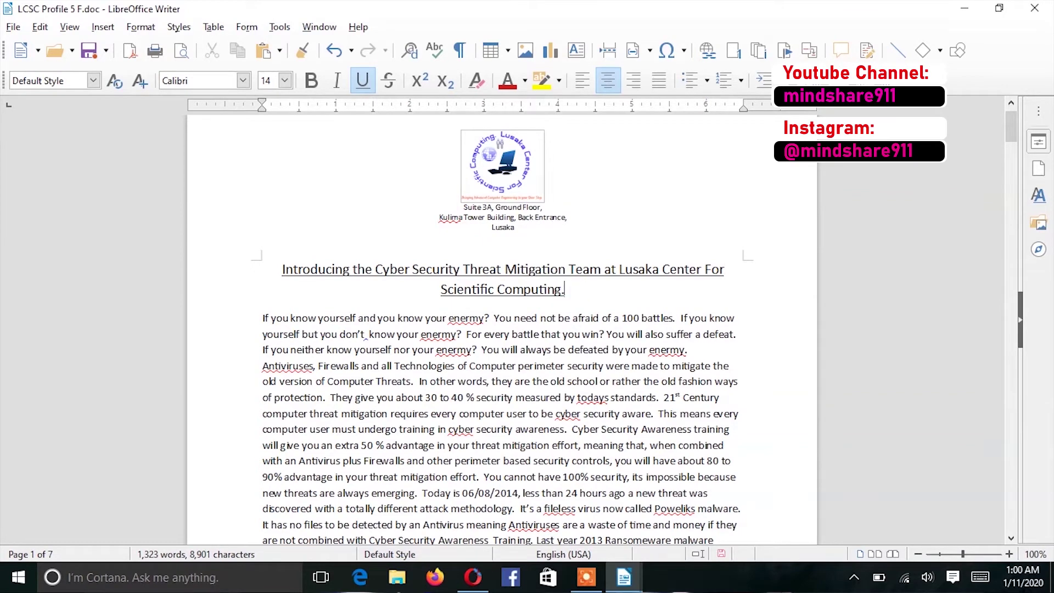
Step: Turn off the underline on the 'Introducing the Cyber Security Threat Mitigation Team…' title
{"action": "left_click_drag", "start_coordinate": [564, 289], "coordinate": [281, 269]}
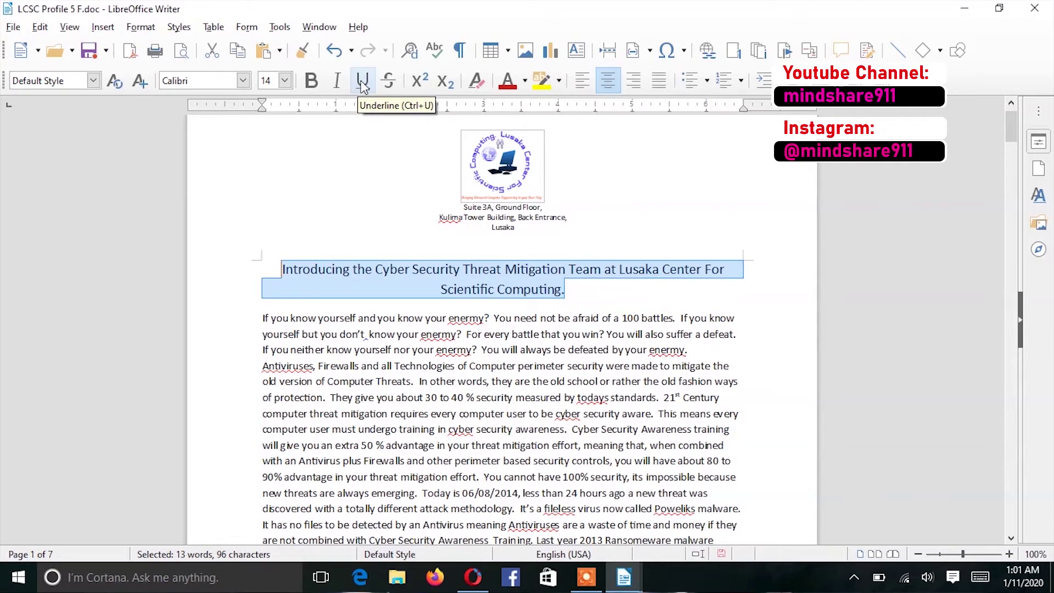
{"action": "left_click", "coordinate": [703, 233]}
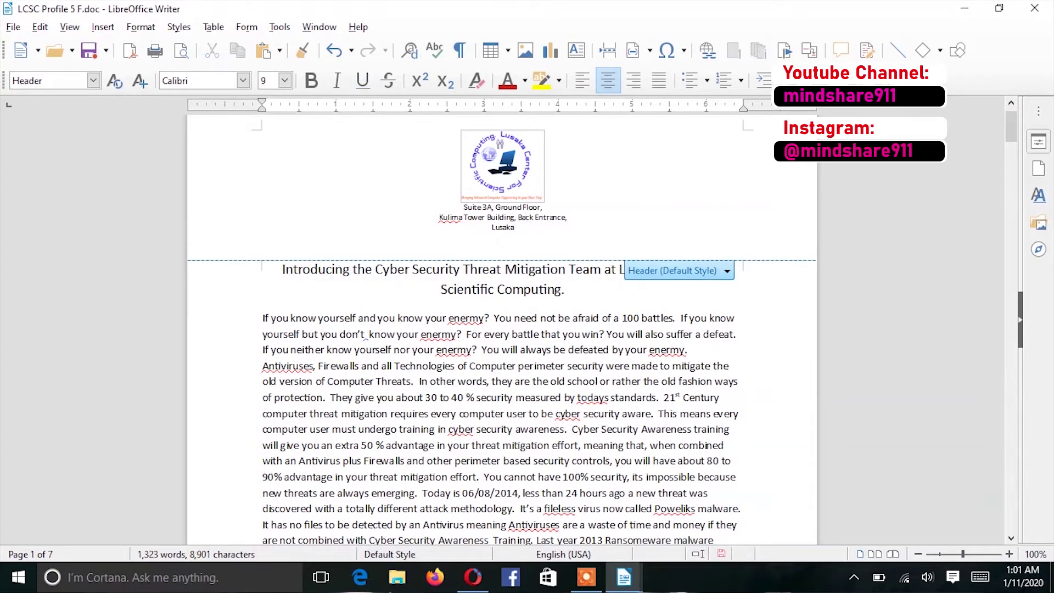
{"action": "left_click", "coordinate": [262, 318]}
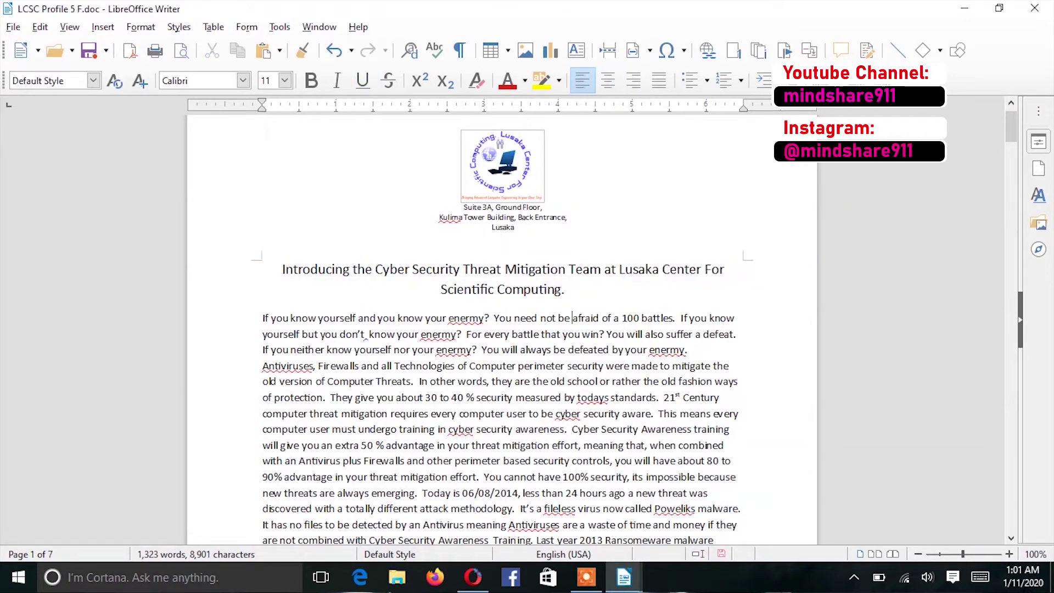
Step: Delete the header logo image and the Suite 3A Lusaka address lines so the header is empty
{"action": "left_click", "coordinate": [505, 171]}
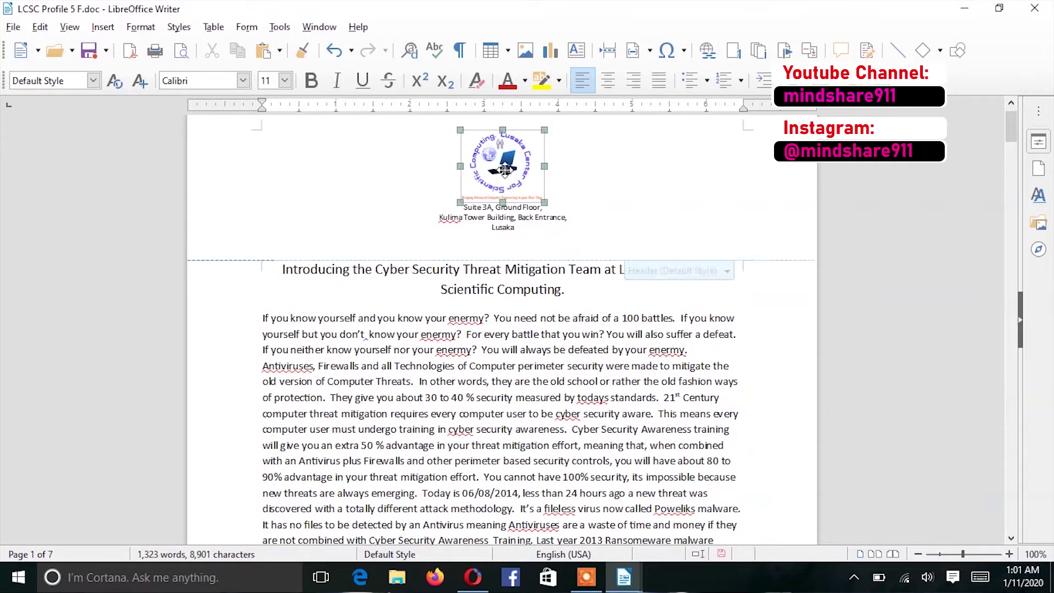
{"action": "key", "text": "Delete"}
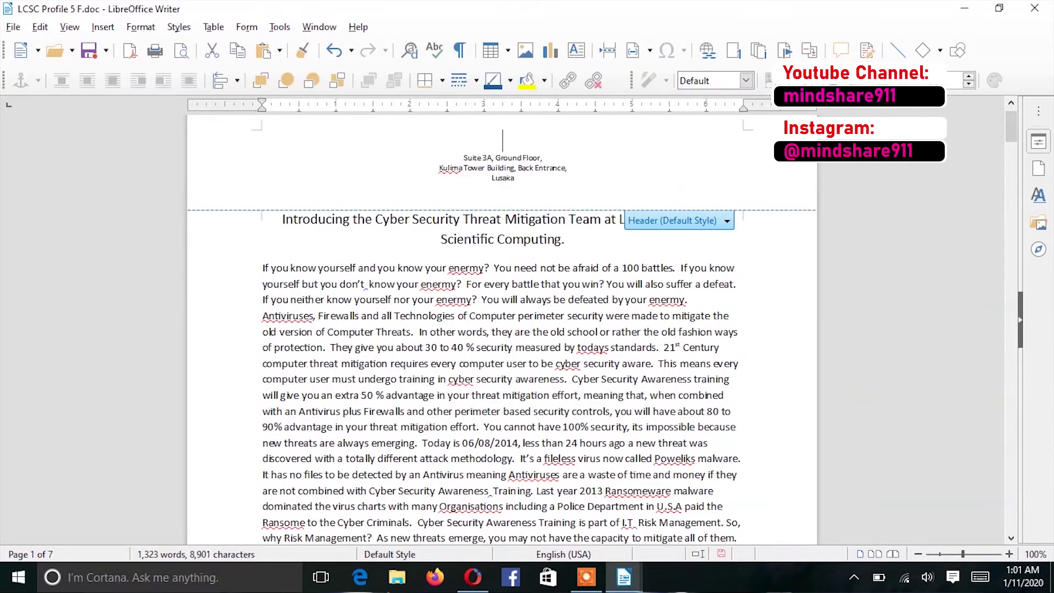
{"action": "key", "text": "BackSpace"}
{"action": "key", "text": "BackSpace"}
{"action": "key", "text": "BackSpace"}
{"action": "key", "text": "BackSpace"}
{"action": "key", "text": "BackSpace"}
{"action": "key", "text": "BackSpace"}
{"action": "key", "text": "BackSpace"}
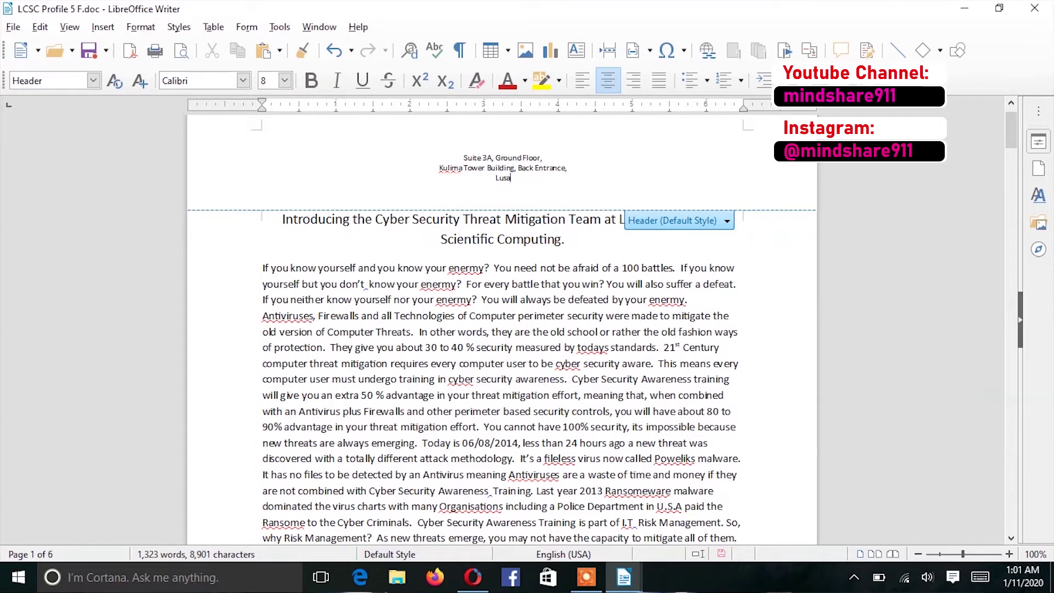
{"action": "key", "text": "BackSpace"}
{"action": "key", "text": "BackSpace"}
{"action": "key", "text": "BackSpace"}
{"action": "key", "text": "BackSpace"}
{"action": "key", "text": "BackSpace"}
{"action": "key", "text": "BackSpace"}
{"action": "key", "text": "BackSpace"}
{"action": "key", "text": "BackSpace"}
{"action": "key", "text": "BackSpace"}
{"action": "key", "text": "BackSpace"}
{"action": "key", "text": "BackSpace"}
{"action": "key", "text": "BackSpace"}
{"action": "key", "text": "BackSpace"}
{"action": "key", "text": "BackSpace"}
{"action": "key", "text": "BackSpace"}
{"action": "key", "text": "BackSpace"}
{"action": "key", "text": "BackSpace"}
{"action": "key", "text": "BackSpace"}
{"action": "key", "text": "BackSpace"}
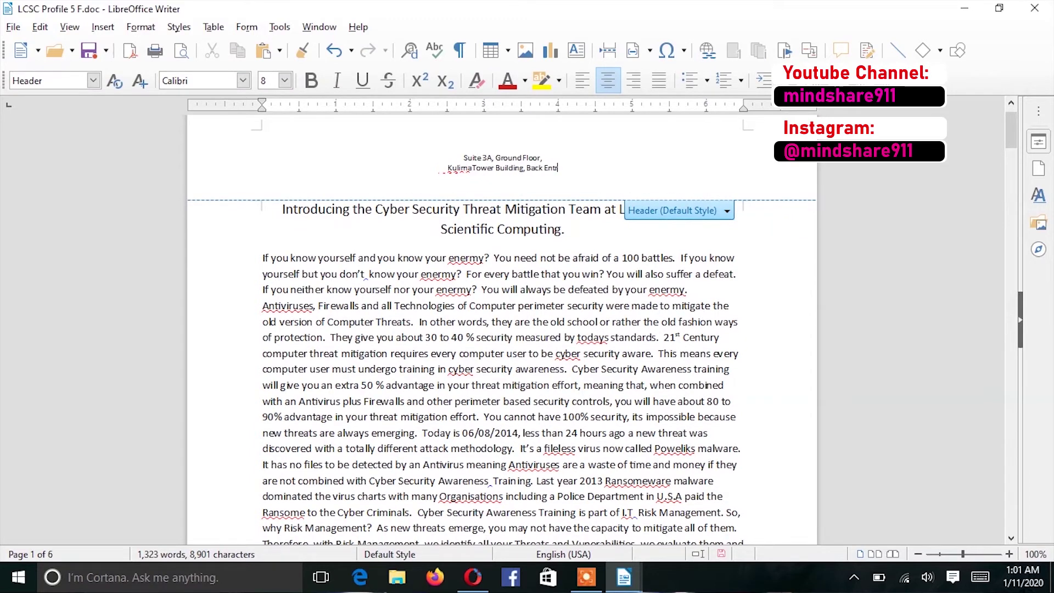
{"action": "key", "text": "BackSpace"}
{"action": "key", "text": "BackSpace"}
{"action": "key", "text": "BackSpace"}
{"action": "key", "text": "BackSpace"}
{"action": "key", "text": "BackSpace"}
{"action": "key", "text": "BackSpace"}
{"action": "key", "text": "BackSpace"}
{"action": "key", "text": "BackSpace"}
{"action": "key", "text": "BackSpace"}
{"action": "key", "text": "BackSpace"}
{"action": "key", "text": "BackSpace"}
{"action": "key", "text": "BackSpace"}
{"action": "key", "text": "BackSpace"}
{"action": "key", "text": "BackSpace"}
{"action": "key", "text": "BackSpace"}
{"action": "key", "text": "BackSpace"}
{"action": "key", "text": "BackSpace"}
{"action": "key", "text": "BackSpace"}
{"action": "key", "text": "BackSpace"}
{"action": "key", "text": "BackSpace"}
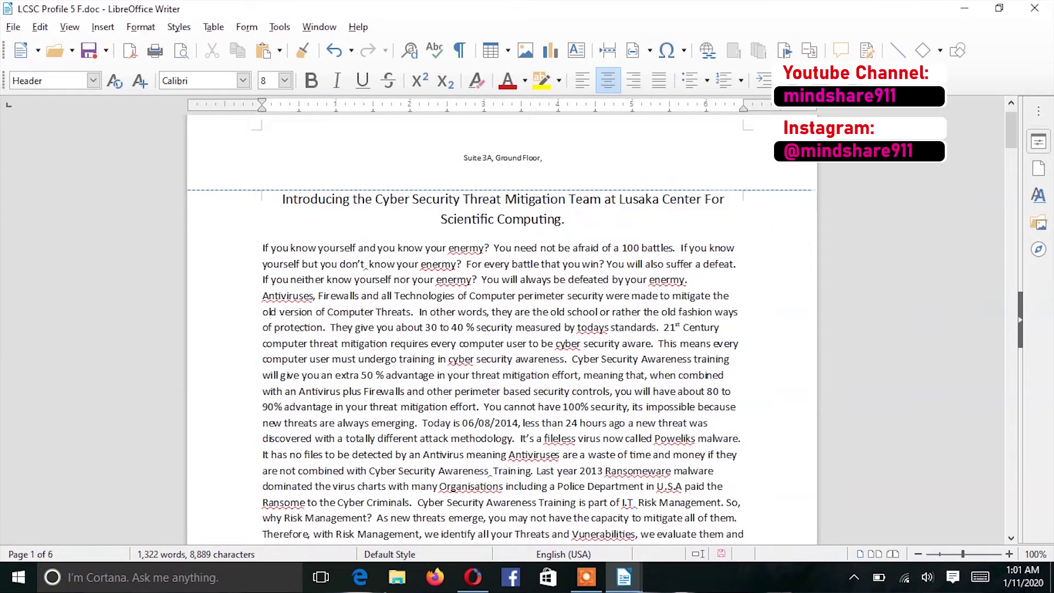
{"action": "key", "text": "BackSpace"}
{"action": "key", "text": "BackSpace"}
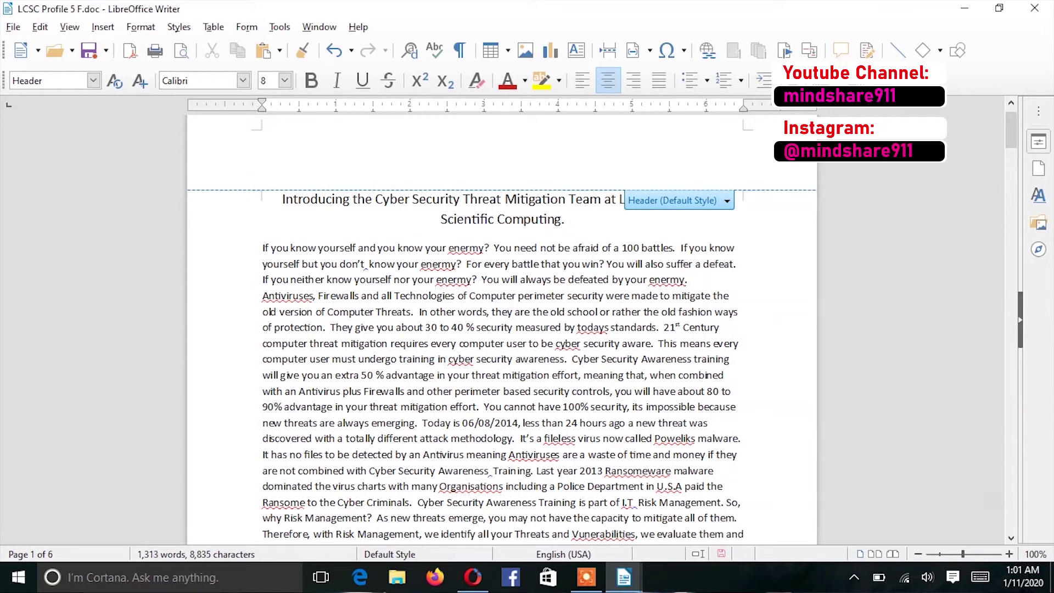
{"action": "left_click", "coordinate": [771, 319]}
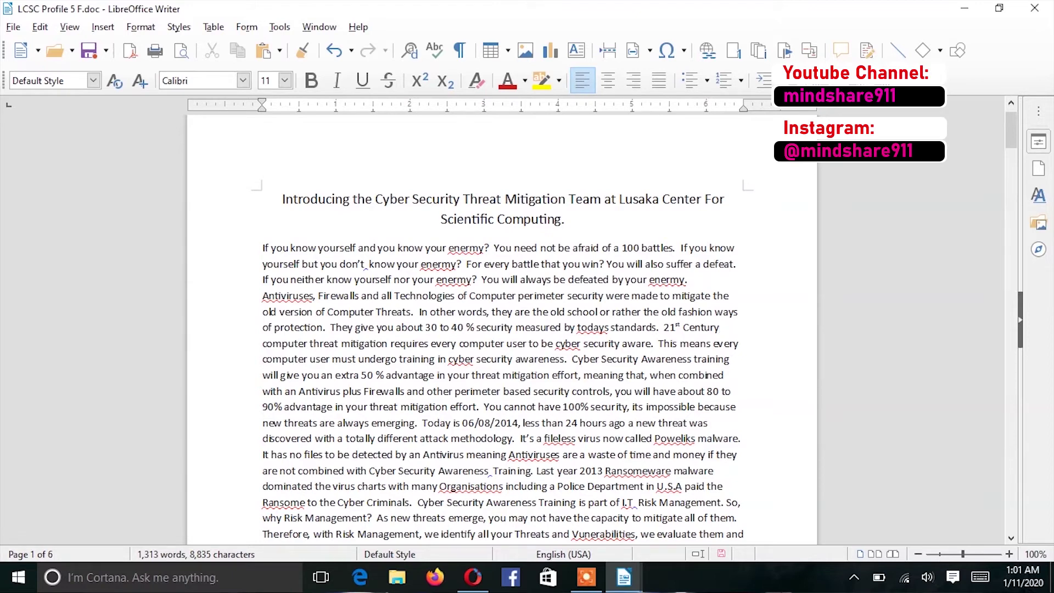
Step: Select the entire Cyber Security Threat Mitigation Team title and apply underline to it
{"action": "left_click", "coordinate": [562, 219]}
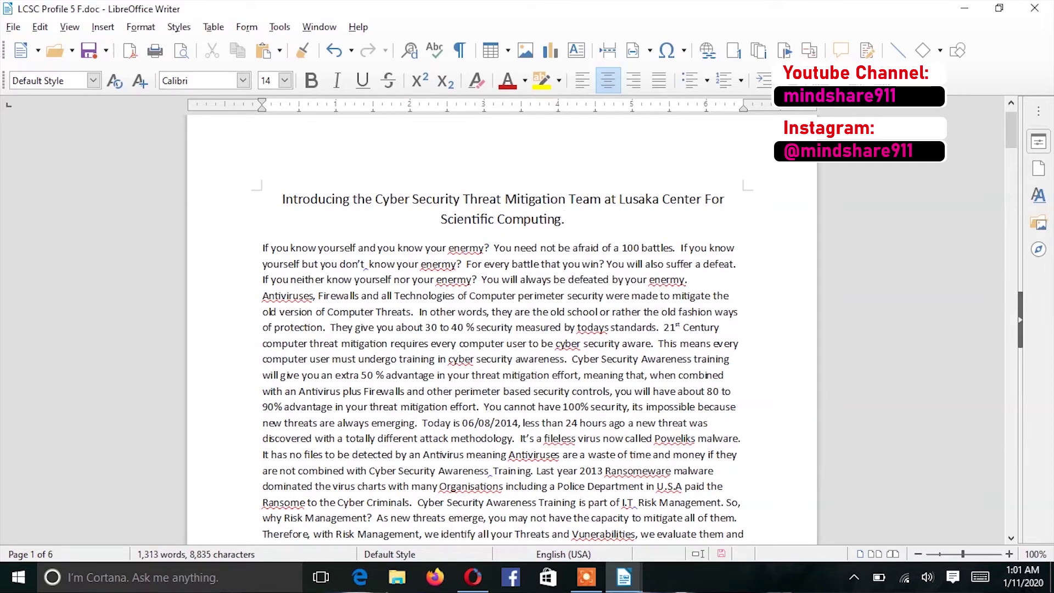
{"action": "left_click", "coordinate": [565, 198]}
{"action": "key", "text": "shift+Left"}
{"action": "key", "text": "shift+Left"}
{"action": "key", "text": "shift+Left"}
{"action": "key", "text": "shift+Left"}
{"action": "key", "text": "shift+Left"}
{"action": "key", "text": "shift+Left"}
{"action": "key", "text": "shift+Left"}
{"action": "key", "text": "shift+Left"}
{"action": "key", "text": "shift+Left"}
{"action": "key", "text": "shift+Left"}
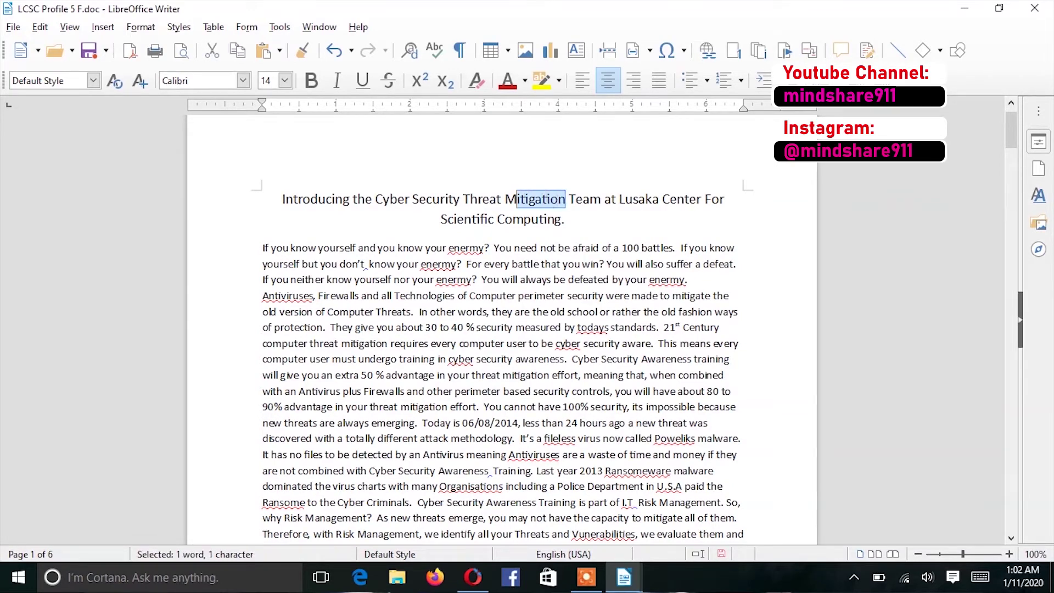
{"action": "left_click", "coordinate": [567, 219]}
{"action": "key", "text": "shift+Left"}
{"action": "key", "text": "shift+Left"}
{"action": "key", "text": "shift+Left"}
{"action": "key", "text": "shift+Left"}
{"action": "key", "text": "shift+Left"}
{"action": "key", "text": "shift+Left"}
{"action": "key", "text": "shift+Left"}
{"action": "key", "text": "shift+Left"}
{"action": "key", "text": "shift+Left"}
{"action": "key", "text": "shift+Left"}
{"action": "key", "text": "shift+Left"}
{"action": "key", "text": "shift+Left"}
{"action": "key", "text": "shift+Left"}
{"action": "key", "text": "shift+Left"}
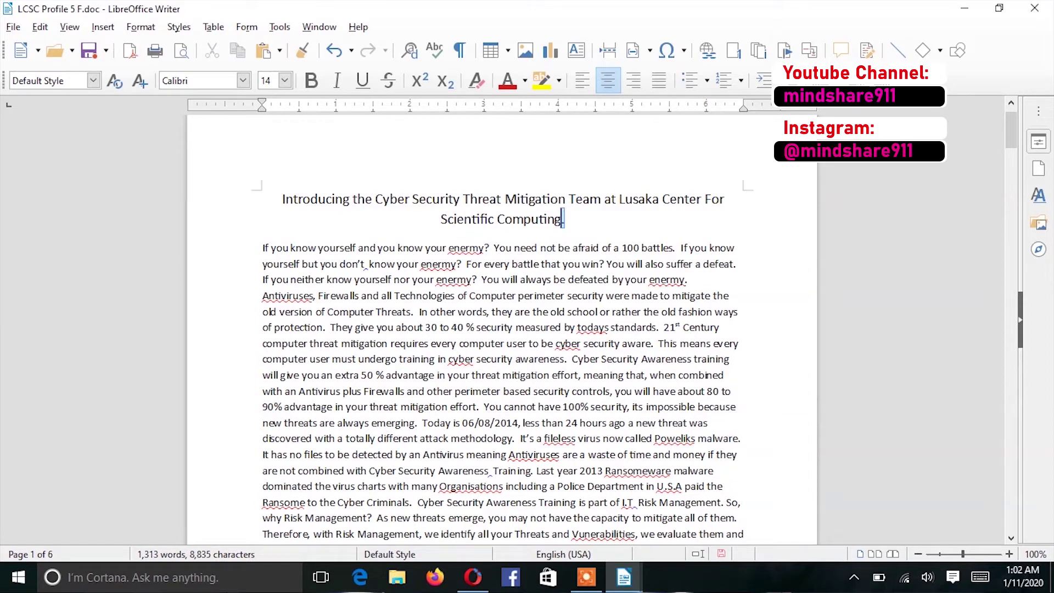
{"action": "key", "text": "shift+Left"}
{"action": "key", "text": "shift+Left"}
{"action": "key", "text": "shift+Left"}
{"action": "key", "text": "shift+Left"}
{"action": "key", "text": "shift+Left"}
{"action": "key", "text": "shift+Left"}
{"action": "key", "text": "shift+Left"}
{"action": "key", "text": "shift+Left"}
{"action": "key", "text": "shift+Left"}
{"action": "key", "text": "shift+Left"}
{"action": "key", "text": "shift+Left"}
{"action": "key", "text": "shift+Left"}
{"action": "key", "text": "shift+Left"}
{"action": "key", "text": "shift+Left"}
{"action": "key", "text": "shift+Left"}
{"action": "key", "text": "shift+Left"}
{"action": "key", "text": "shift+Left"}
{"action": "key", "text": "shift+Left"}
{"action": "key", "text": "shift+Left"}
{"action": "key", "text": "shift+Left"}
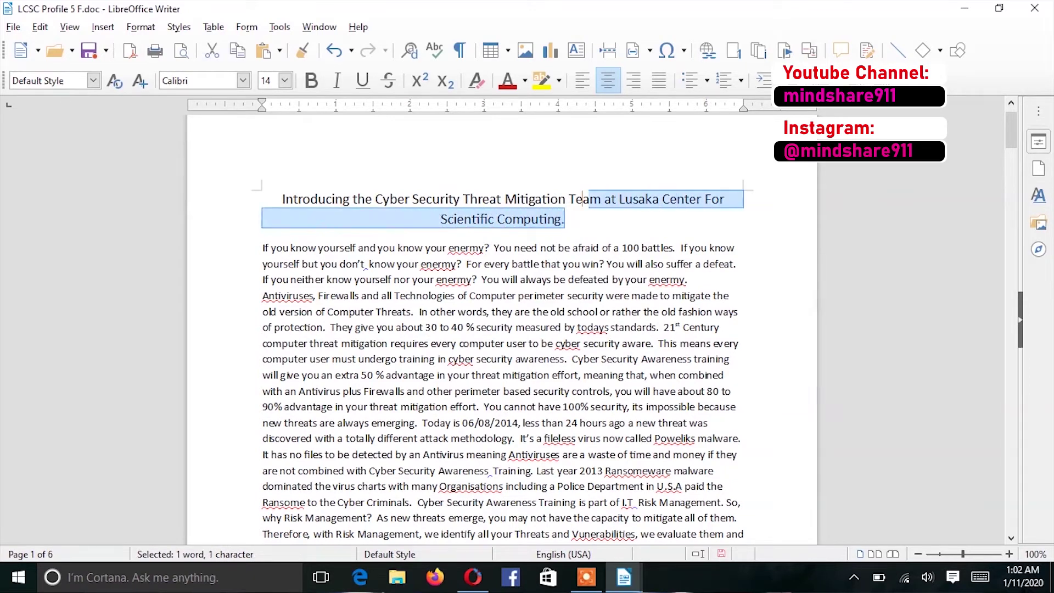
{"action": "key", "text": "shift+Left"}
{"action": "key", "text": "shift+Left"}
{"action": "key", "text": "shift+Left"}
{"action": "key", "text": "shift+Left"}
{"action": "key", "text": "shift+Left"}
{"action": "key", "text": "shift+Left"}
{"action": "key", "text": "shift+Left"}
{"action": "key", "text": "shift+Left"}
{"action": "key", "text": "shift+Left"}
{"action": "key", "text": "shift+Left"}
{"action": "key", "text": "shift+Left"}
{"action": "key", "text": "shift+Left"}
{"action": "key", "text": "shift+Left"}
{"action": "key", "text": "shift+Left"}
{"action": "key", "text": "shift+Left"}
{"action": "key", "text": "shift+Left"}
{"action": "key", "text": "shift+Left"}
{"action": "key", "text": "shift+Left"}
{"action": "key", "text": "shift+Left"}
{"action": "key", "text": "shift+Left"}
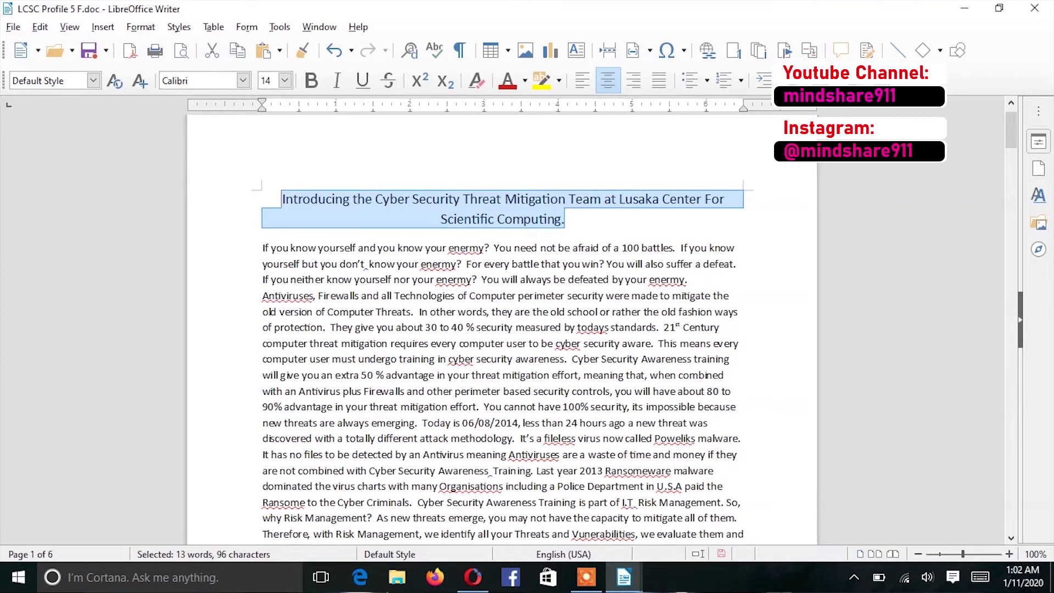
{"action": "left_click", "coordinate": [361, 81]}
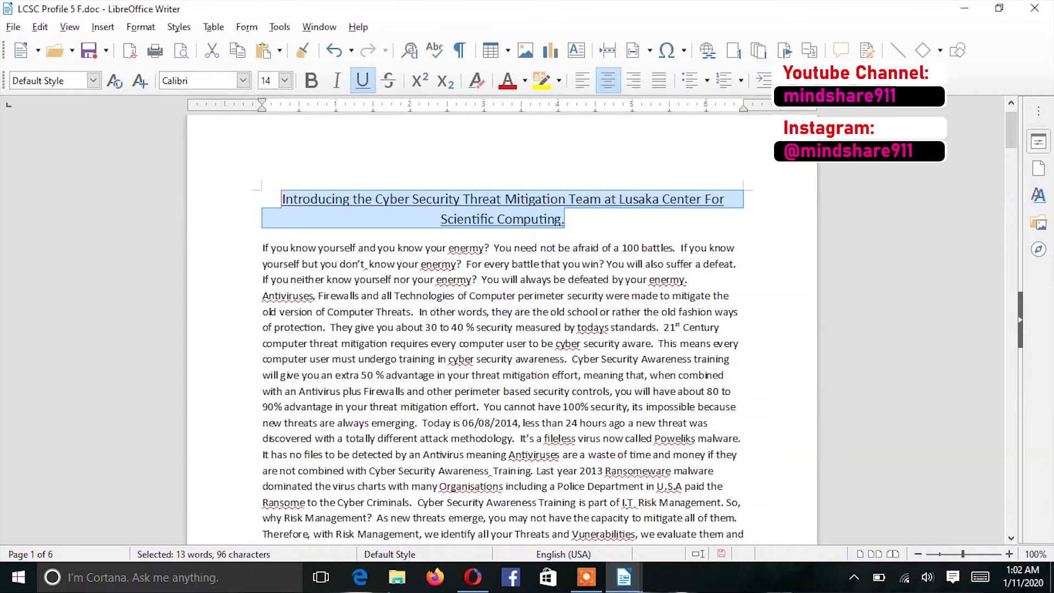
{"action": "left_click", "coordinate": [755, 206]}
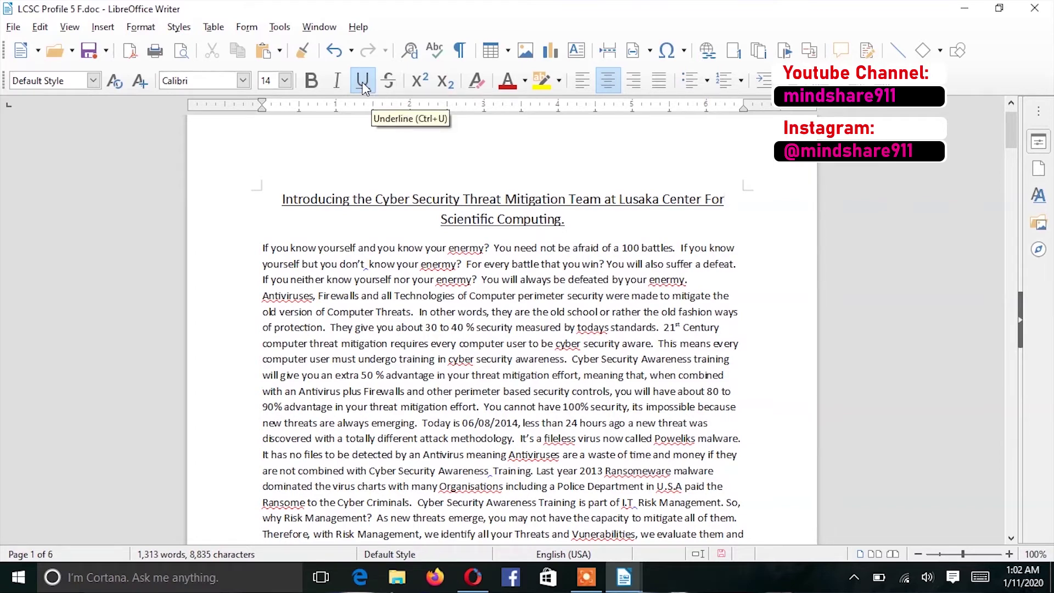
{"action": "left_click", "coordinate": [363, 82]}
Step: Drag-select the full title again and switch its underline off
{"action": "left_click", "coordinate": [363, 83]}
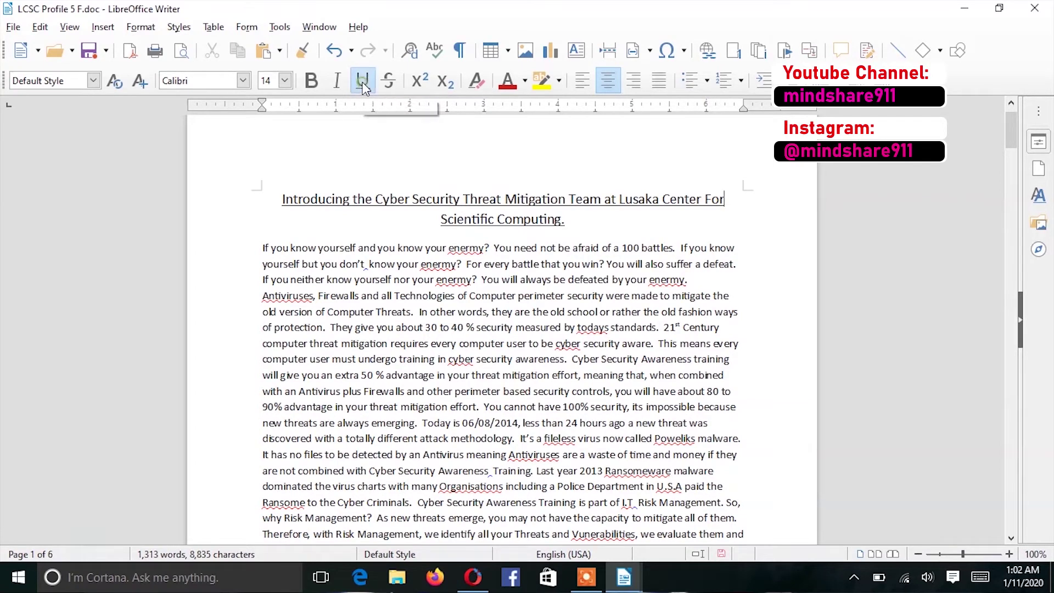
{"action": "left_click", "coordinate": [363, 83]}
{"action": "left_click", "coordinate": [574, 225]}
{"action": "key", "text": "Left"}
{"action": "key", "text": "Left"}
{"action": "key", "text": "Left"}
{"action": "key", "text": "Left"}
{"action": "key", "text": "Left"}
{"action": "key", "text": "Left"}
{"action": "key", "text": "Left"}
{"action": "key", "text": "Left"}
{"action": "key", "text": "Left"}
{"action": "key", "text": "Left"}
{"action": "left_click", "coordinate": [282, 199]}
{"action": "left_click_drag", "start_coordinate": [282, 199], "coordinate": [565, 220]}
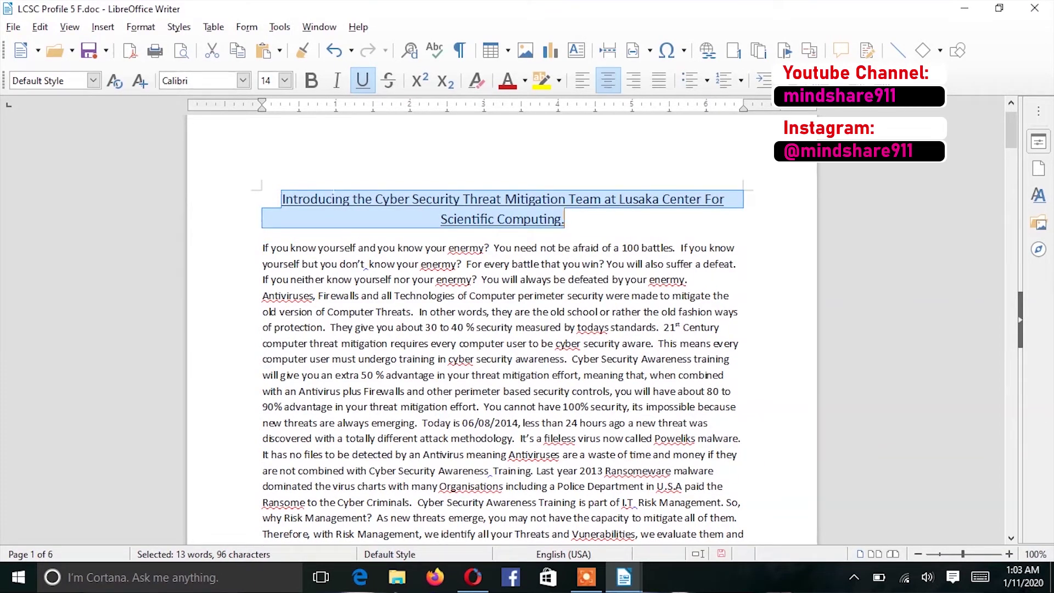
{"action": "left_click", "coordinate": [363, 81]}
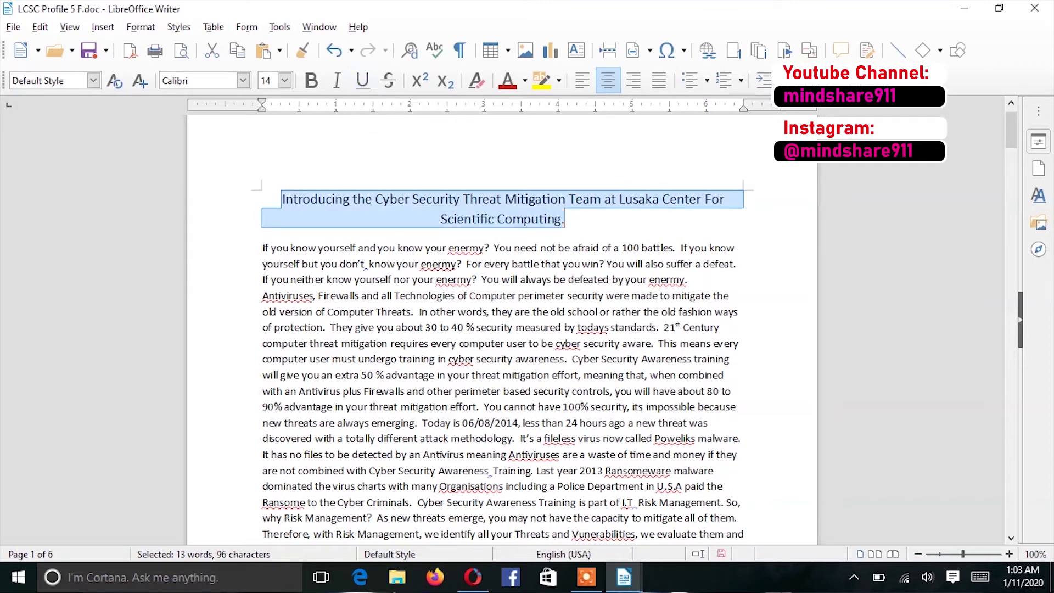
{"action": "left_click", "coordinate": [737, 248]}
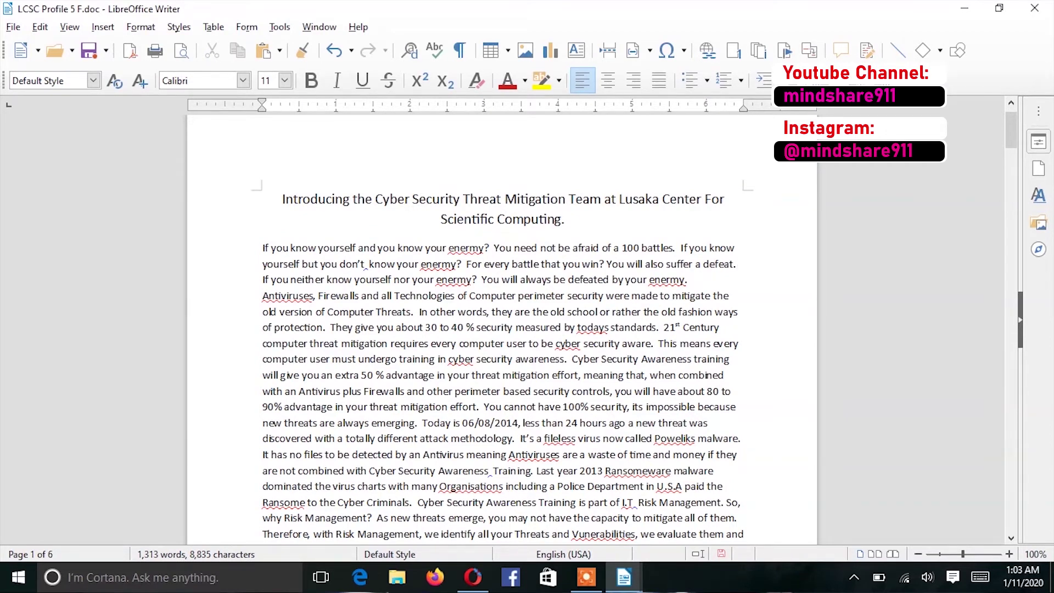
{"action": "left_click", "coordinate": [574, 218]}
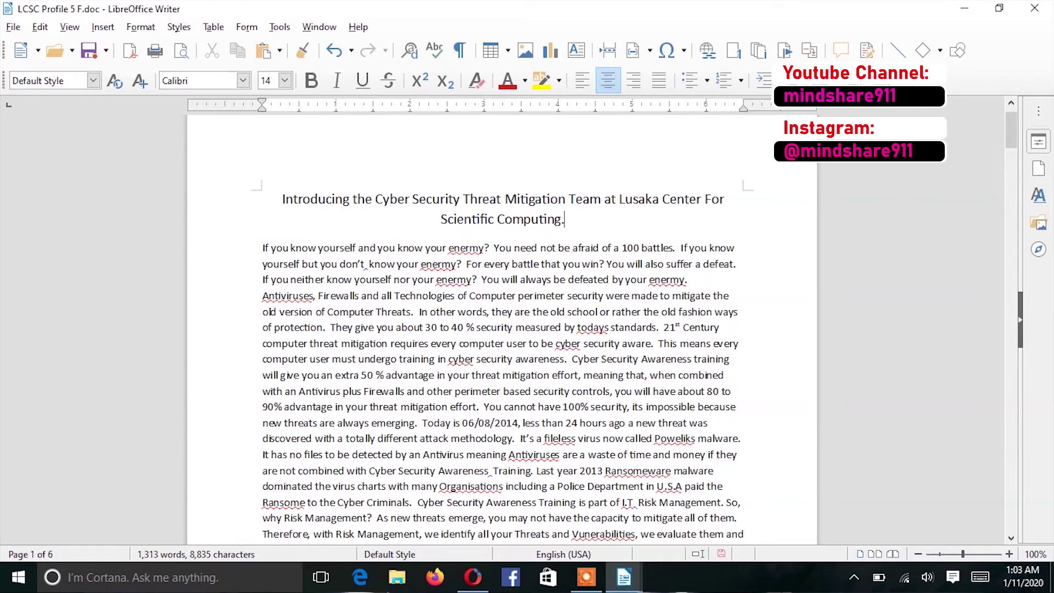
Step: Select the whole Threat Mitigation Team title and apply bold to it
{"action": "key", "text": "shift+Up"}
{"action": "key", "text": "shift+Left"}
{"action": "key", "text": "shift+Left"}
{"action": "key", "text": "shift+Left"}
{"action": "key", "text": "shift+Left"}
{"action": "key", "text": "shift+Left"}
{"action": "key", "text": "shift+Left"}
{"action": "key", "text": "shift+Left"}
{"action": "key", "text": "shift+Left"}
{"action": "key", "text": "shift+Left"}
{"action": "key", "text": "shift+Left"}
{"action": "key", "text": "shift+Left"}
{"action": "key", "text": "shift+Left"}
{"action": "key", "text": "shift+Left"}
{"action": "key", "text": "shift+Left"}
{"action": "key", "text": "shift+Left"}
{"action": "key", "text": "shift+Left"}
{"action": "key", "text": "shift+Left"}
{"action": "key", "text": "shift+Left"}
{"action": "key", "text": "shift+Left"}
{"action": "key", "text": "shift+Left"}
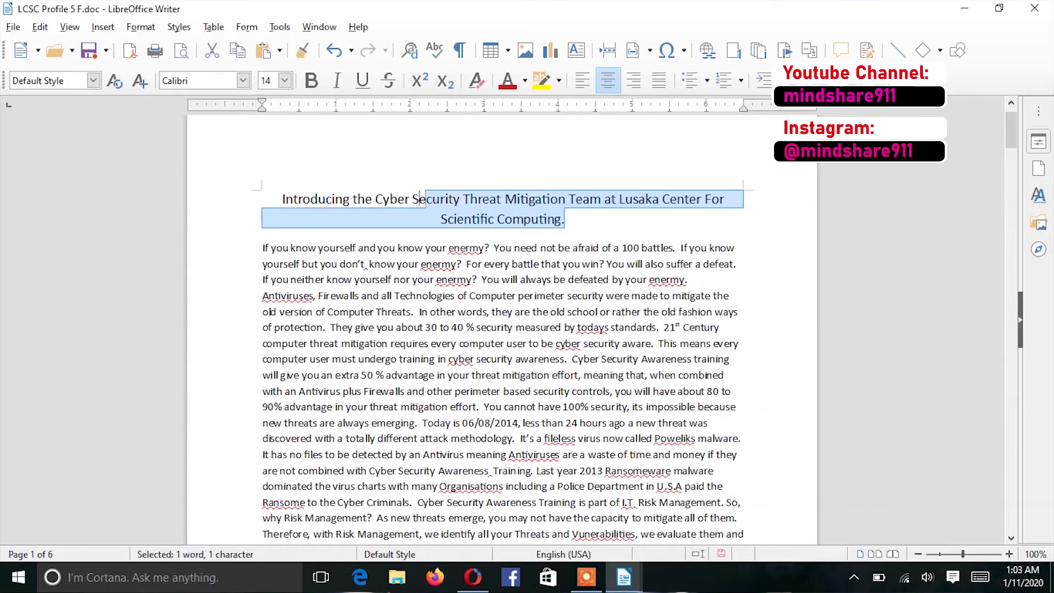
{"action": "key", "text": "shift+Left"}
{"action": "key", "text": "shift+Left"}
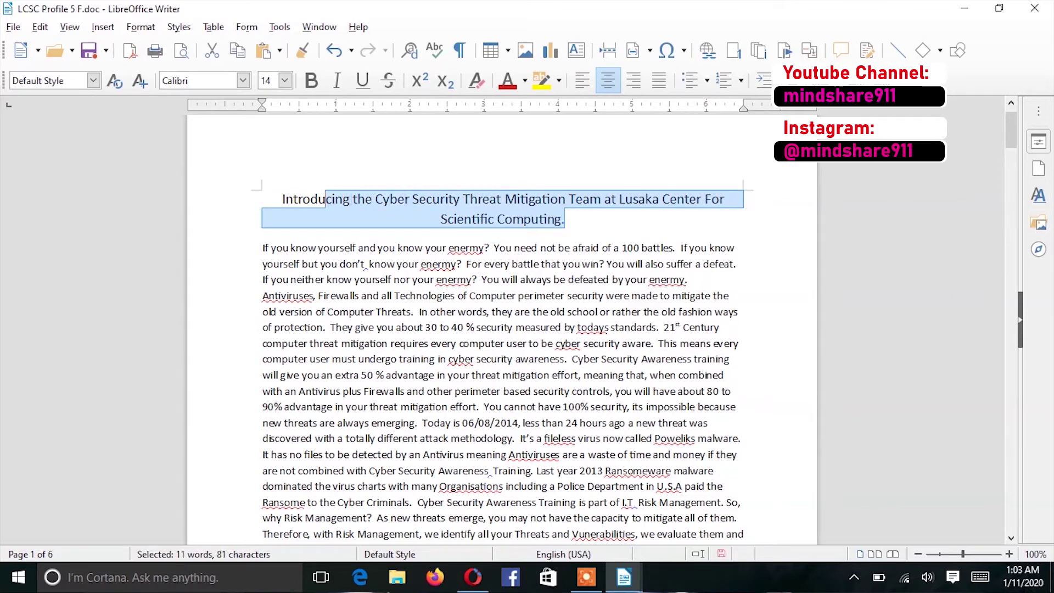
{"action": "left_click_drag", "start_coordinate": [326, 198], "coordinate": [281, 198]}
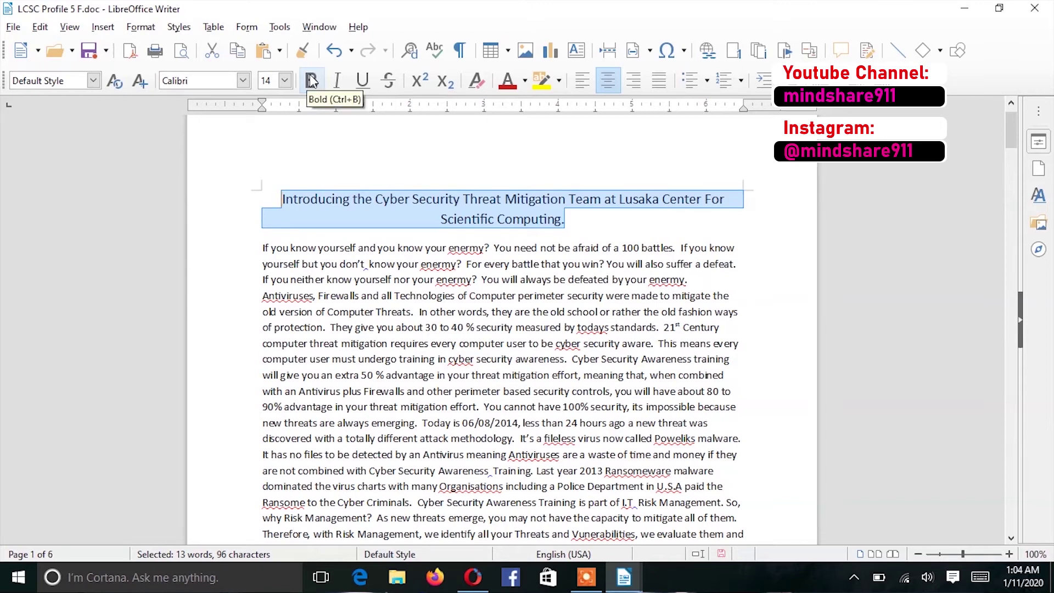
{"action": "left_click", "coordinate": [311, 81]}
{"action": "left_click", "coordinate": [312, 81]}
{"action": "left_click", "coordinate": [311, 81]}
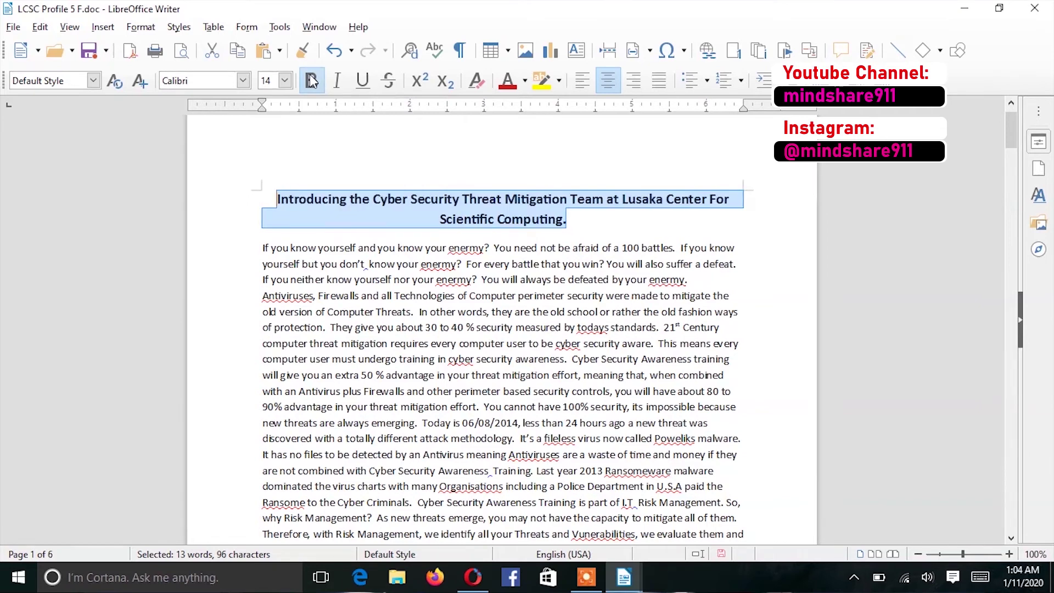
{"action": "left_click", "coordinate": [311, 81]}
{"action": "left_click", "coordinate": [311, 81]}
{"action": "left_click", "coordinate": [312, 81]}
{"action": "left_click", "coordinate": [312, 80]}
{"action": "left_click", "coordinate": [311, 80]}
{"action": "left_click", "coordinate": [311, 81]}
{"action": "left_click", "coordinate": [312, 80]}
{"action": "left_click", "coordinate": [311, 80]}
{"action": "left_click", "coordinate": [311, 81]}
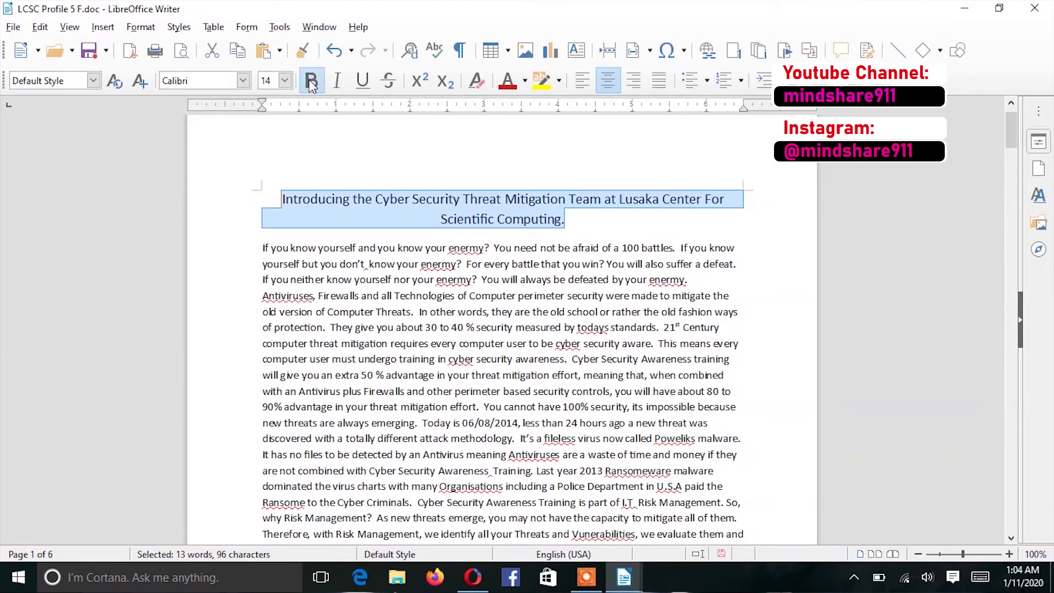
{"action": "left_click", "coordinate": [311, 84]}
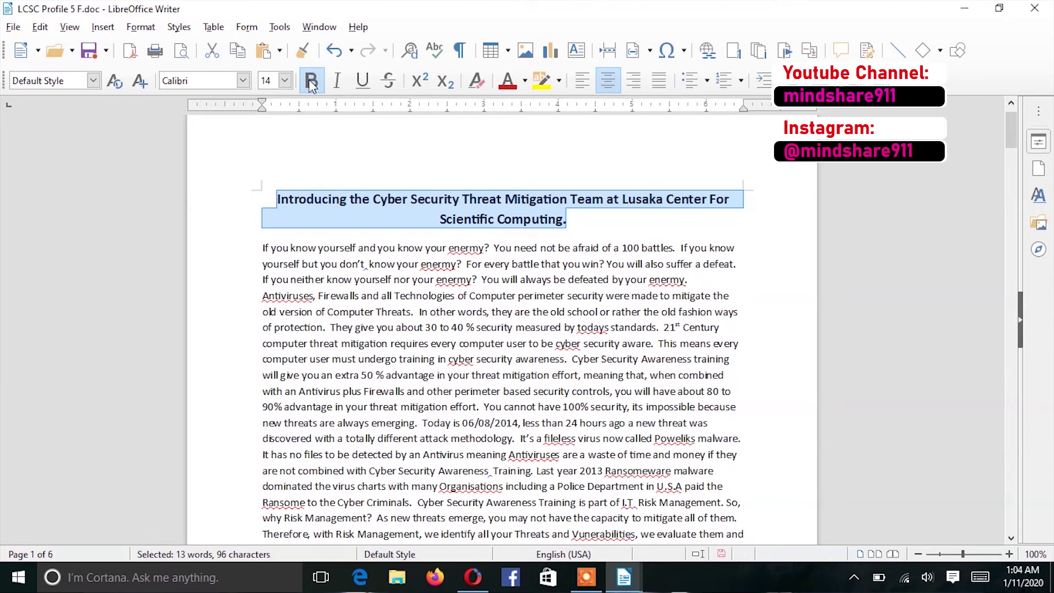
Step: Apply italic to the selected bold title and check the result in the body
{"action": "left_click", "coordinate": [337, 80]}
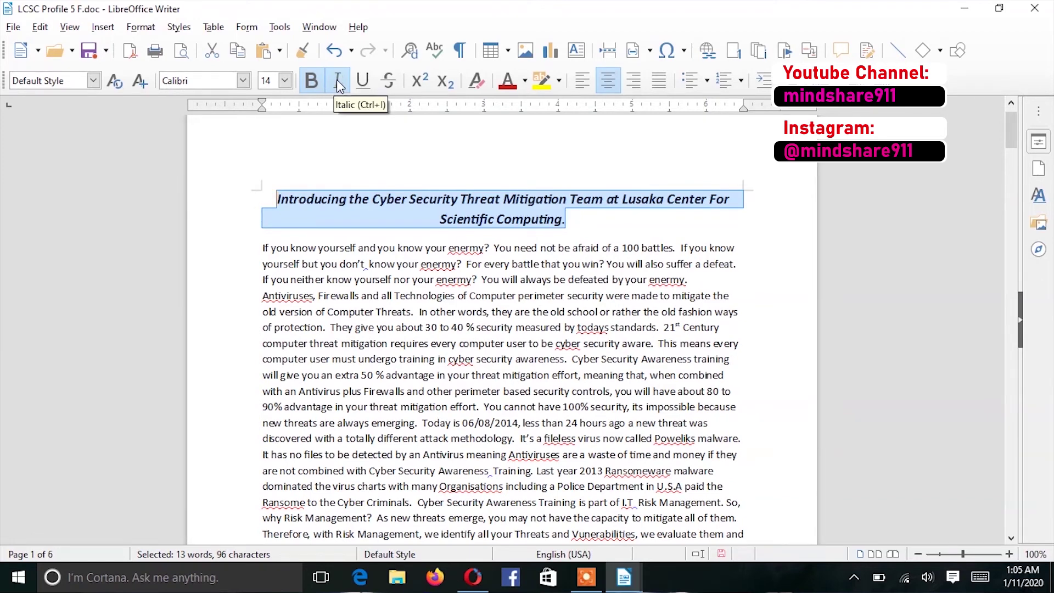
{"action": "left_click", "coordinate": [281, 141]}
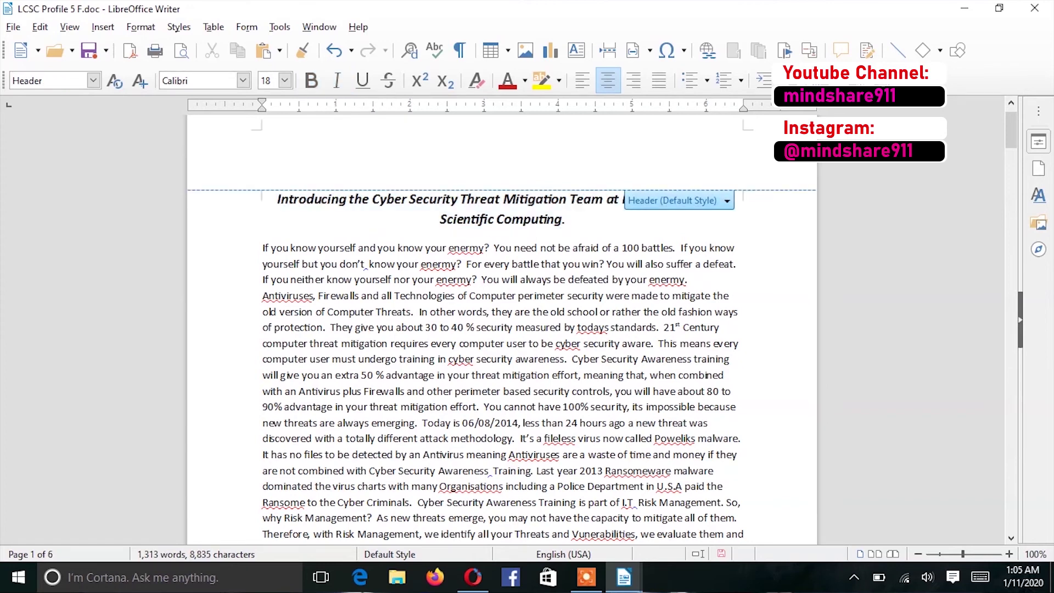
{"action": "left_click", "coordinate": [613, 247]}
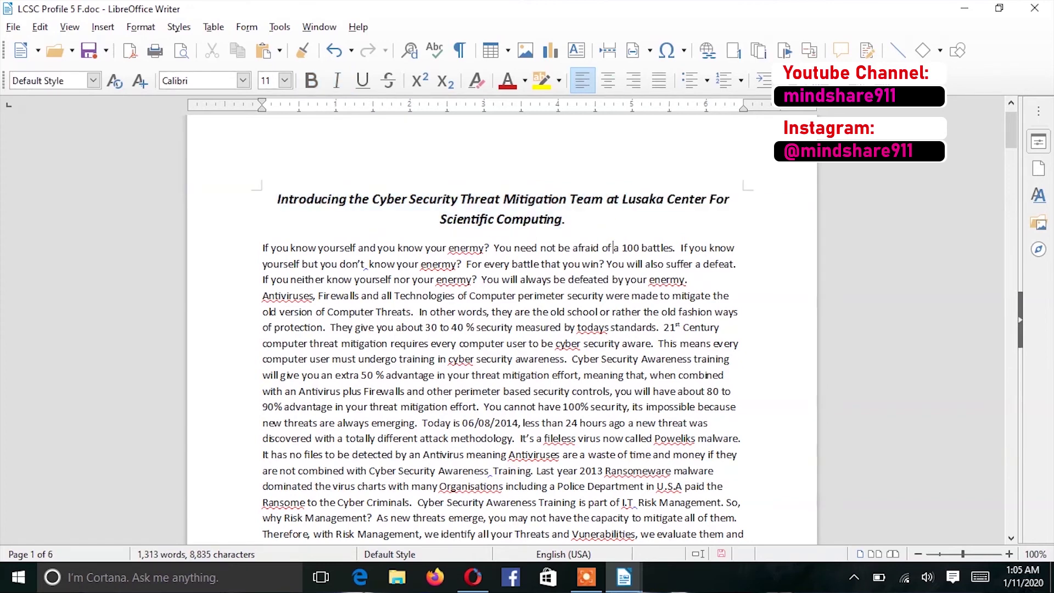
{"action": "left_click", "coordinate": [590, 220]}
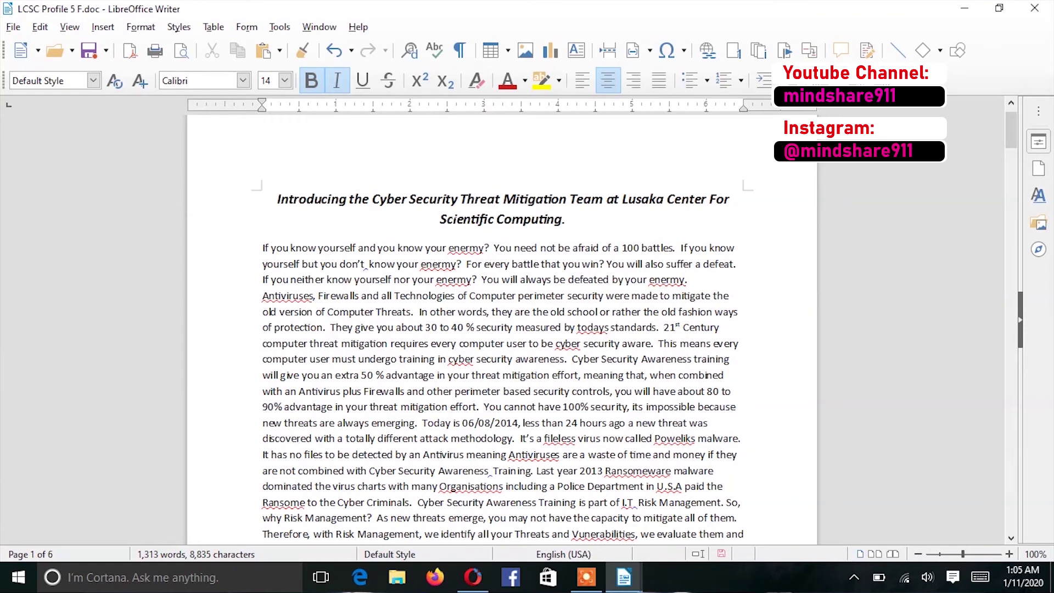
Step: Select the title from 'Introducing' onward and remove its italic formatting
{"action": "left_click", "coordinate": [277, 198]}
{"action": "key", "text": "shift+Right"}
{"action": "key", "text": "shift+Right"}
{"action": "key", "text": "shift+Right"}
{"action": "key", "text": "shift+Right"}
{"action": "key", "text": "shift+Right"}
{"action": "key", "text": "shift+Right"}
{"action": "key", "text": "shift+Right"}
{"action": "key", "text": "shift+Right"}
{"action": "key", "text": "shift+Right"}
{"action": "key", "text": "shift+Right"}
{"action": "key", "text": "shift+Right"}
{"action": "key", "text": "shift+Right"}
{"action": "key", "text": "shift+Right"}
{"action": "key", "text": "shift+Right"}
{"action": "key", "text": "shift+Right"}
{"action": "key", "text": "shift+Right"}
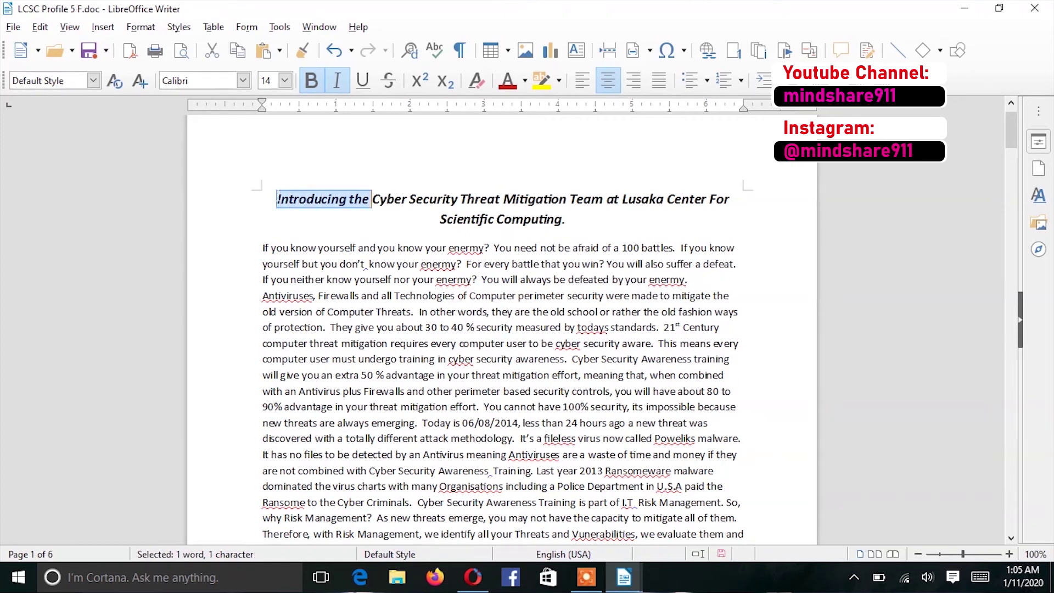
{"action": "key", "text": "shift+Right"}
{"action": "key", "text": "shift+Right"}
{"action": "key", "text": "shift+Right"}
{"action": "key", "text": "shift+Right"}
{"action": "key", "text": "shift+Right"}
{"action": "key", "text": "shift+Right"}
{"action": "key", "text": "shift+Right"}
{"action": "key", "text": "shift+Right"}
{"action": "key", "text": "shift+Right"}
{"action": "key", "text": "shift+Right"}
{"action": "key", "text": "shift+Right"}
{"action": "key", "text": "shift+Right"}
{"action": "key", "text": "shift+Right"}
{"action": "key", "text": "shift+Right"}
{"action": "key", "text": "shift+Right"}
{"action": "key", "text": "shift+Right"}
{"action": "key", "text": "shift+Right"}
{"action": "key", "text": "shift+Right"}
{"action": "key", "text": "shift+Right"}
{"action": "key", "text": "shift+Right"}
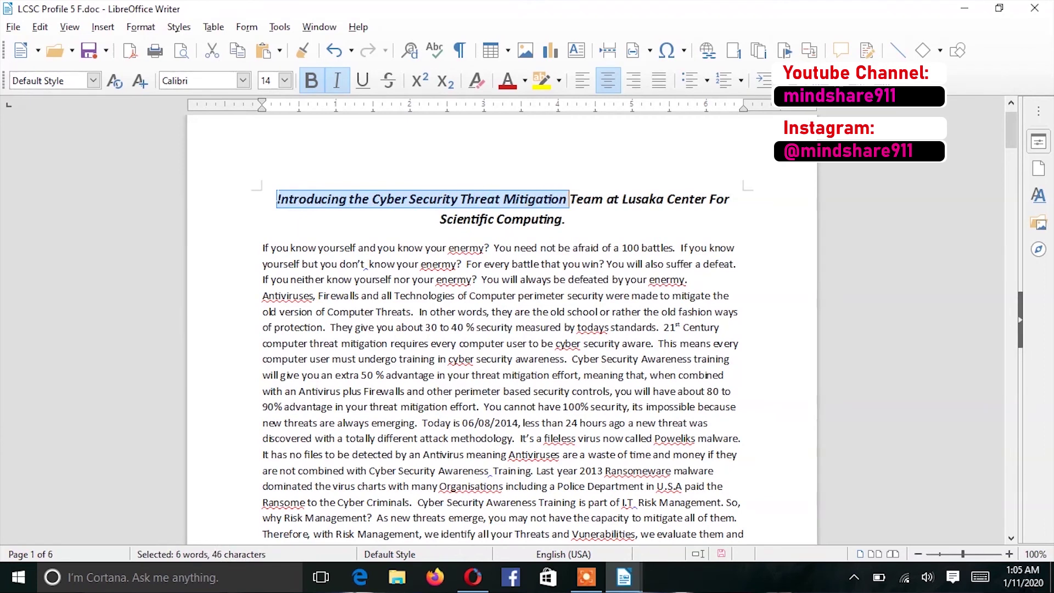
{"action": "key", "text": "shift+Right"}
{"action": "key", "text": "shift+Right"}
{"action": "key", "text": "shift+Right"}
{"action": "key", "text": "shift+Right"}
{"action": "key", "text": "shift+Right"}
{"action": "key", "text": "shift+Right"}
{"action": "key", "text": "shift+Right"}
{"action": "key", "text": "shift+Right"}
{"action": "key", "text": "shift+Right"}
{"action": "key", "text": "shift+Right"}
{"action": "key", "text": "shift+Right"}
{"action": "key", "text": "shift+Right"}
{"action": "key", "text": "shift+Right"}
{"action": "key", "text": "shift+Right"}
{"action": "key", "text": "shift+Right"}
{"action": "key", "text": "shift+Right"}
{"action": "key", "text": "shift+Right"}
{"action": "key", "text": "shift+Right"}
{"action": "key", "text": "shift+Right"}
{"action": "key", "text": "shift+Right"}
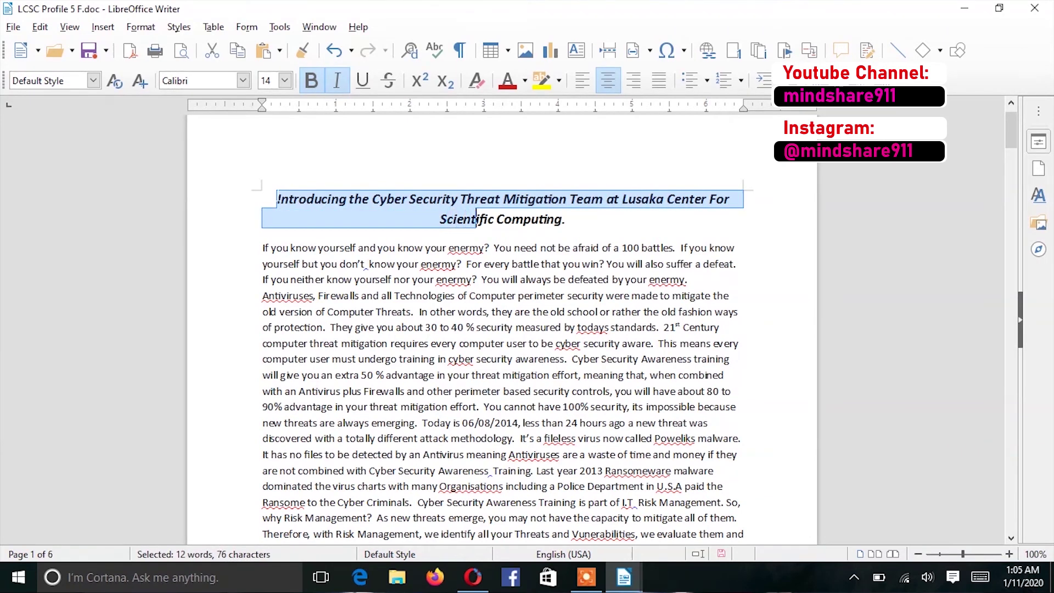
{"action": "key", "text": "shift+Right"}
{"action": "key", "text": "shift+Right"}
{"action": "key", "text": "shift+Right"}
{"action": "key", "text": "shift+Right"}
{"action": "key", "text": "shift+Right"}
{"action": "key", "text": "shift+Right"}
{"action": "key", "text": "shift+Right"}
{"action": "key", "text": "shift+Right"}
{"action": "key", "text": "shift+Right"}
{"action": "key", "text": "shift+Right"}
{"action": "key", "text": "shift+Right"}
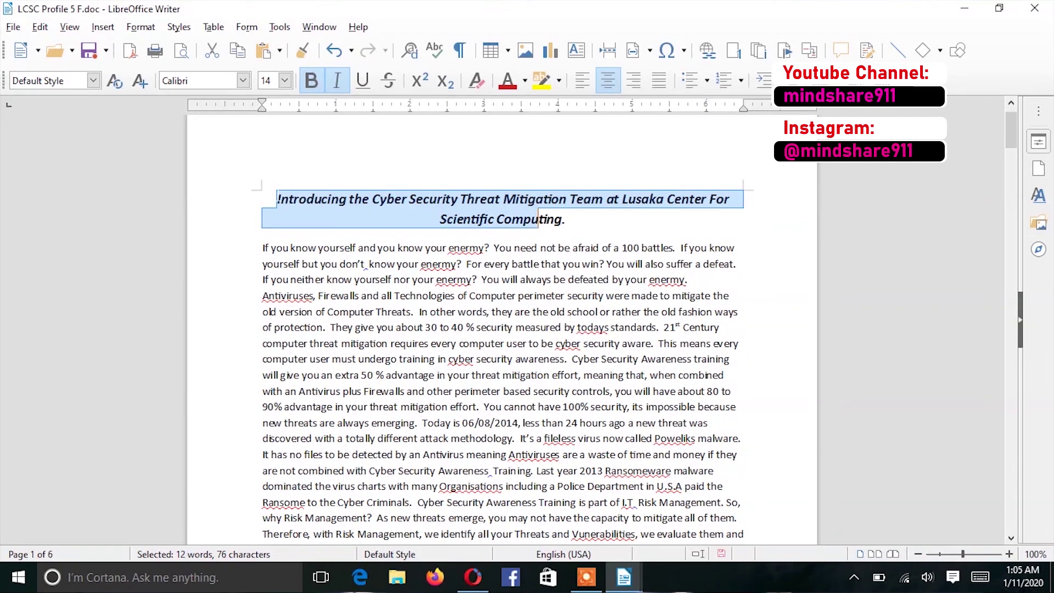
{"action": "key", "text": "shift+Right"}
{"action": "key", "text": "shift+Right"}
{"action": "key", "text": "shift+Right"}
{"action": "key", "text": "shift+Right"}
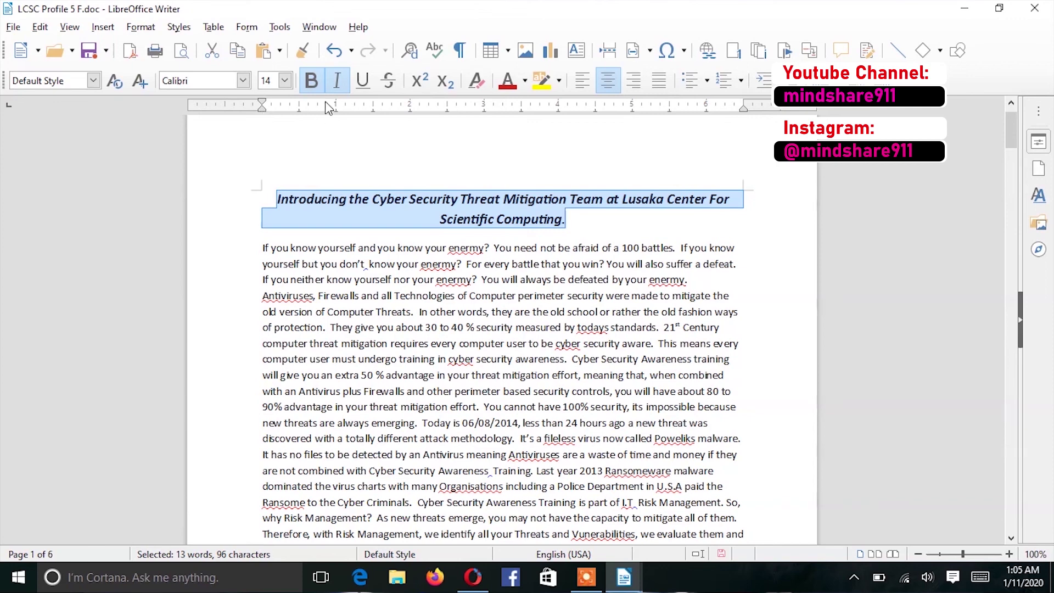
{"action": "left_click", "coordinate": [337, 82]}
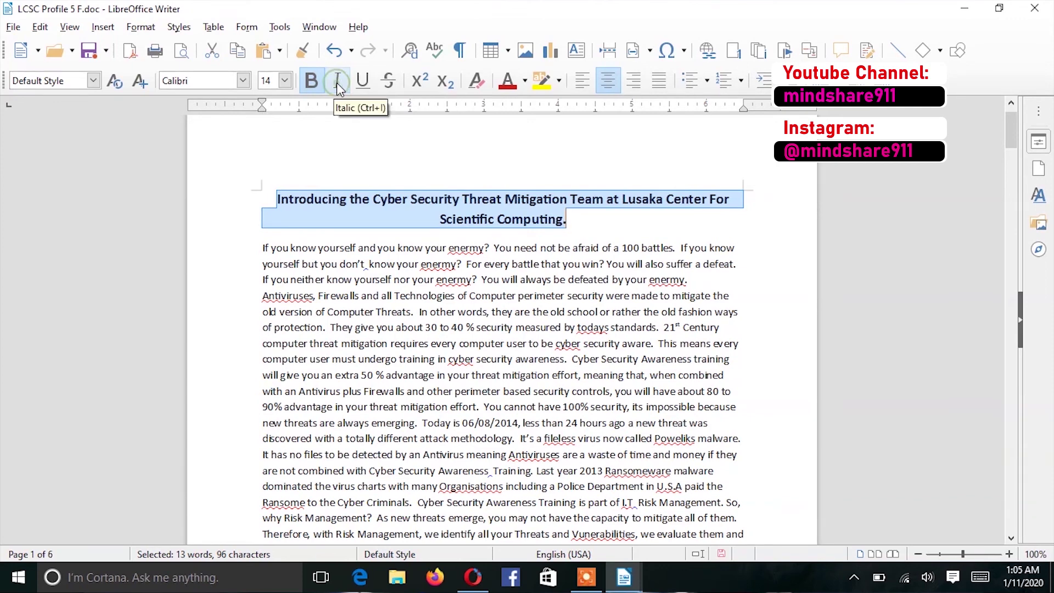